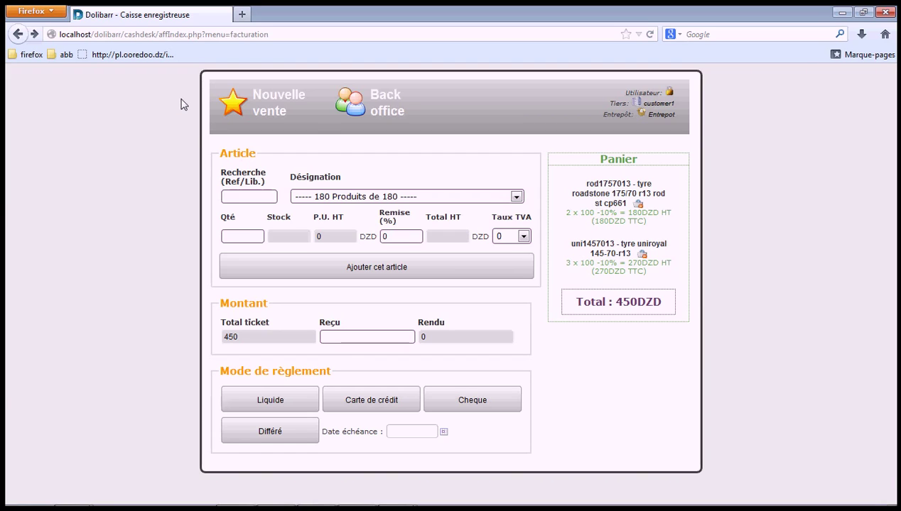
In the back office's Paramétrage area, reset the activity to "Equilibrage parallélisme-Vente de détail" and confirm the reset
{"action": "left_click", "coordinate": [378, 105]}
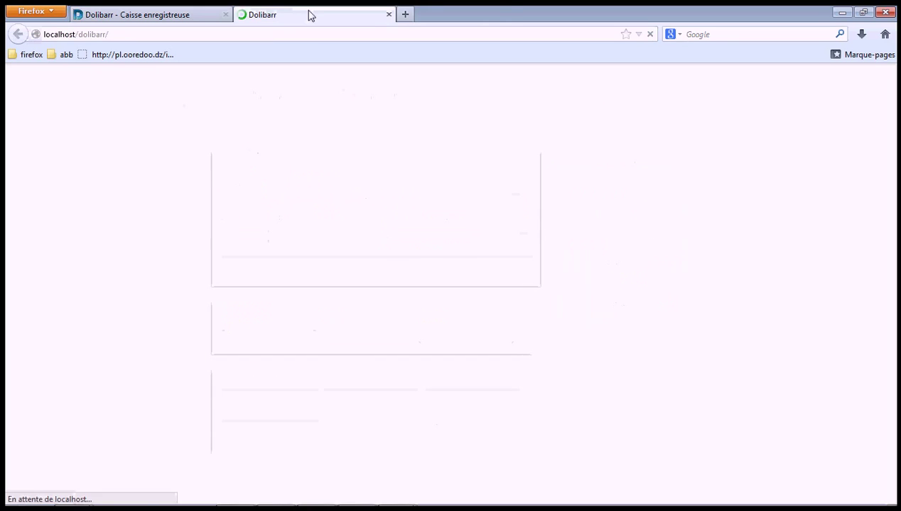
{"action": "left_click", "coordinate": [369, 74]}
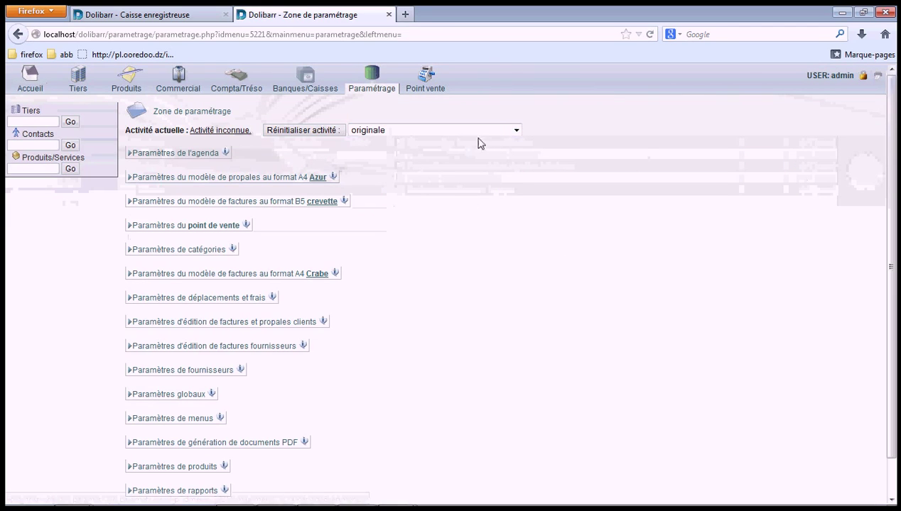
{"action": "left_click", "coordinate": [516, 131]}
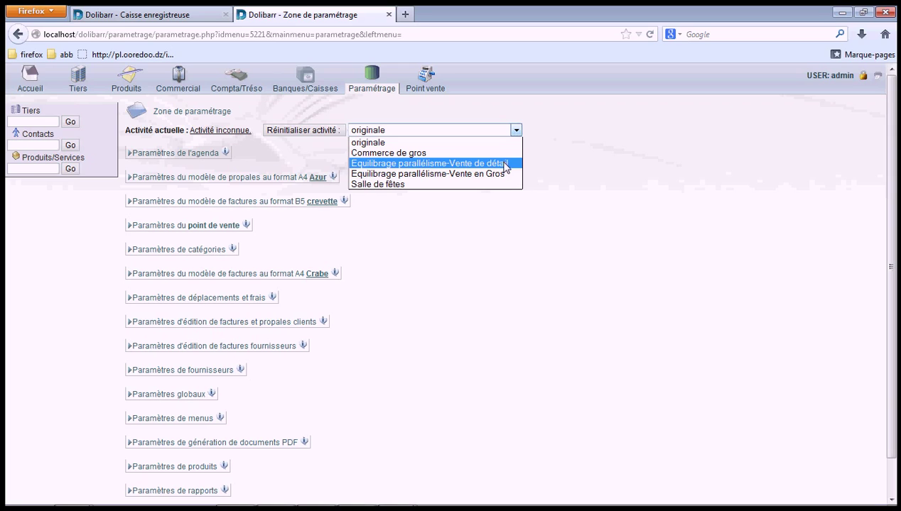
{"action": "left_click", "coordinate": [505, 167]}
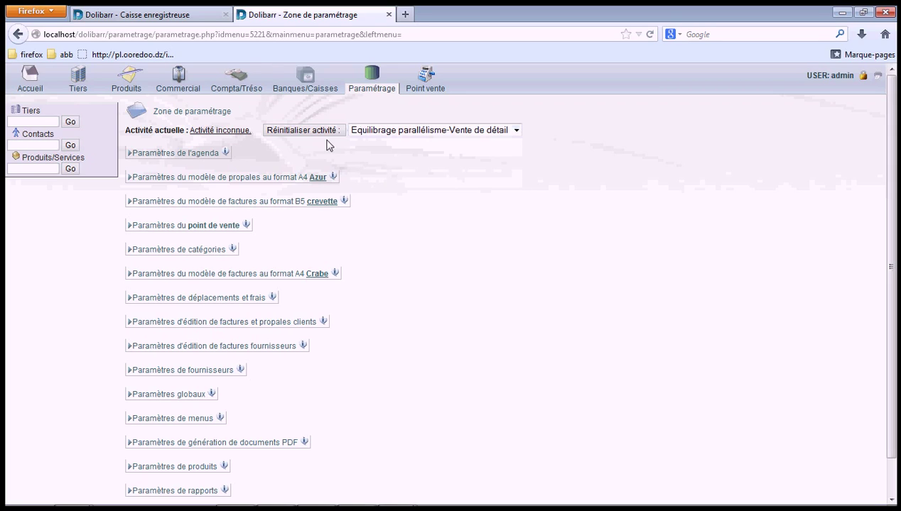
{"action": "left_click", "coordinate": [323, 133]}
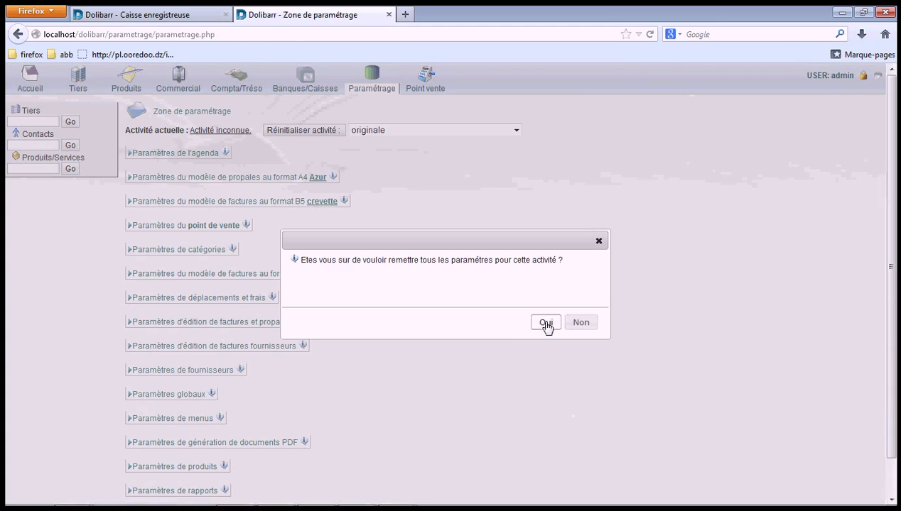
{"action": "left_click", "coordinate": [546, 323]}
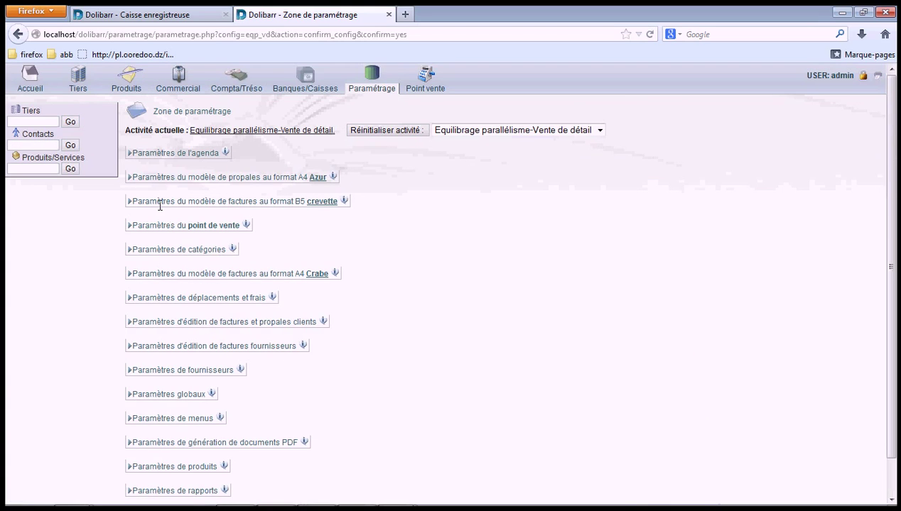
Expand and review the point de vente parameters in the back office
{"action": "left_click", "coordinate": [172, 225]}
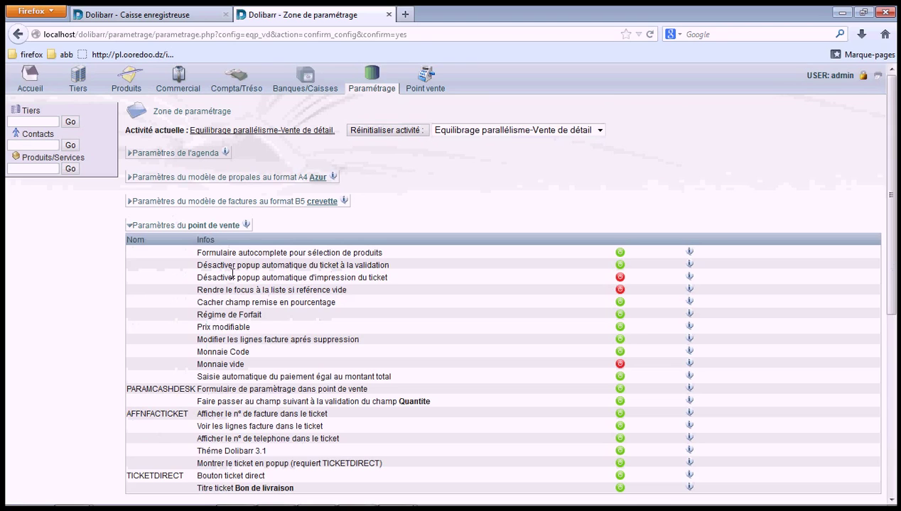
{"action": "scroll", "coordinate": [231, 273], "scroll_direction": "down", "scroll_amount": 2}
{"action": "scroll", "coordinate": [236, 277], "scroll_direction": "down", "scroll_amount": 2}
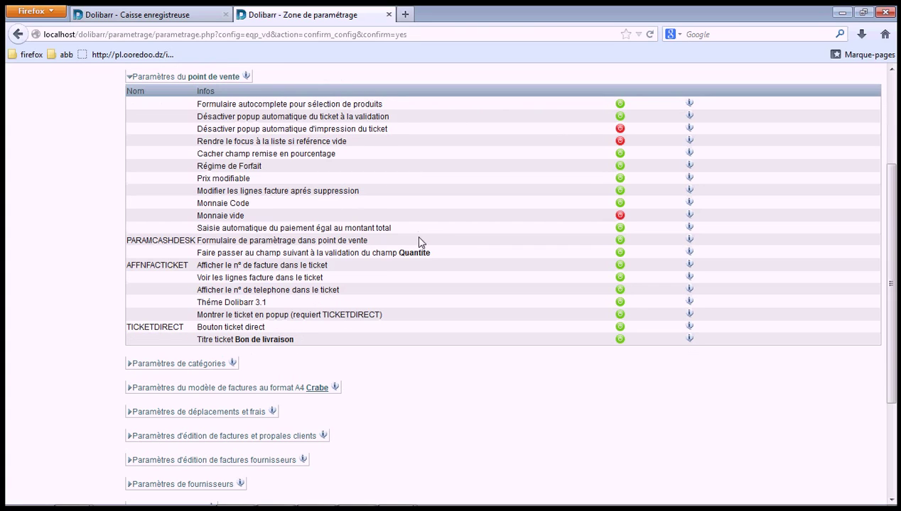
{"action": "key", "text": "alt+Left"}
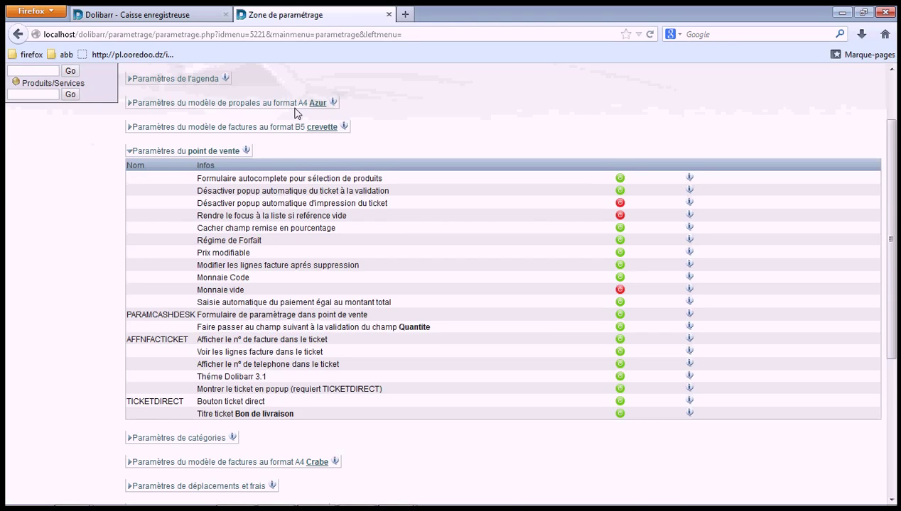
Close the back office and start a new sale in the cash desk, ready for an article reference
{"action": "left_click", "coordinate": [388, 14]}
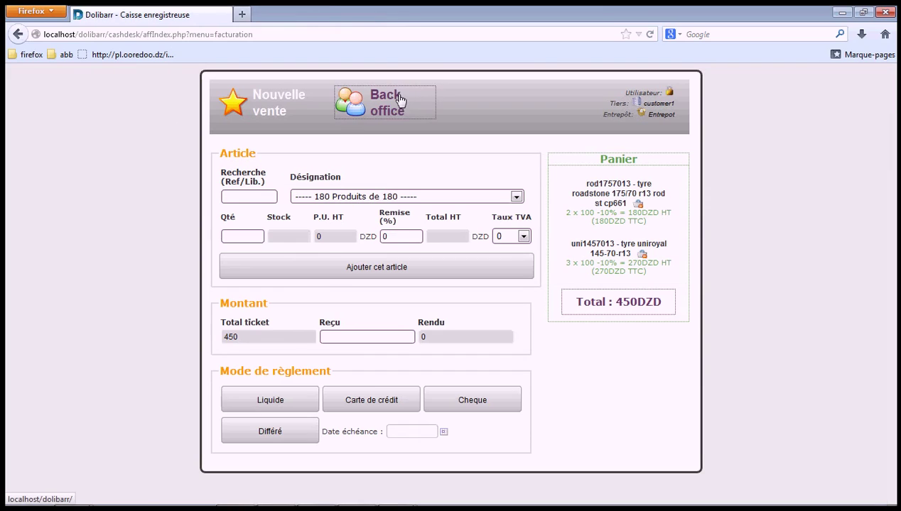
{"action": "left_click", "coordinate": [278, 93]}
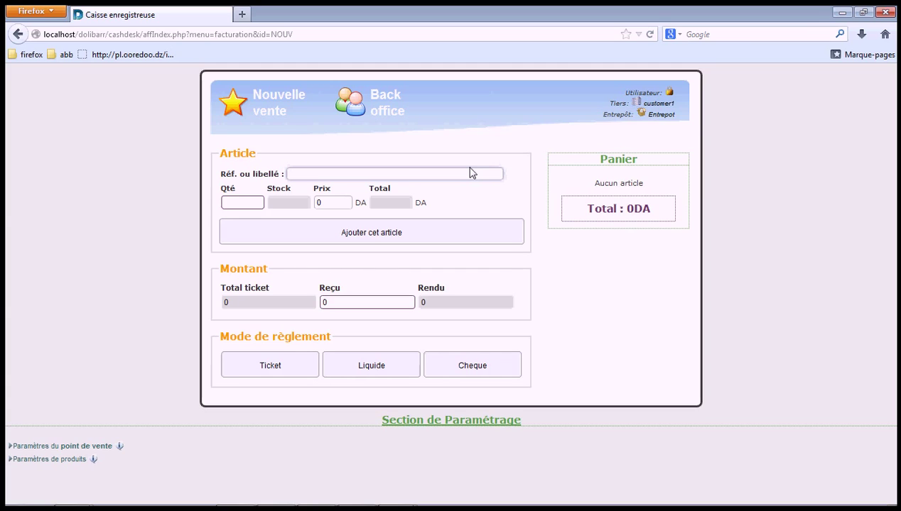
{"action": "left_click", "coordinate": [472, 173]}
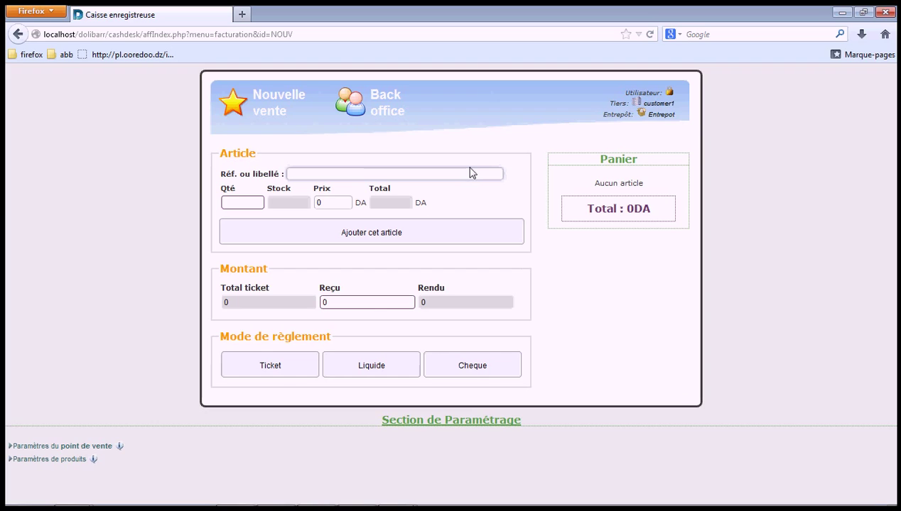
Examine the point de vente and product parameters in the Section de Paramétrage below the sale form
{"action": "left_click", "coordinate": [98, 444]}
{"action": "scroll", "coordinate": [147, 263], "scroll_direction": "down", "scroll_amount": 5}
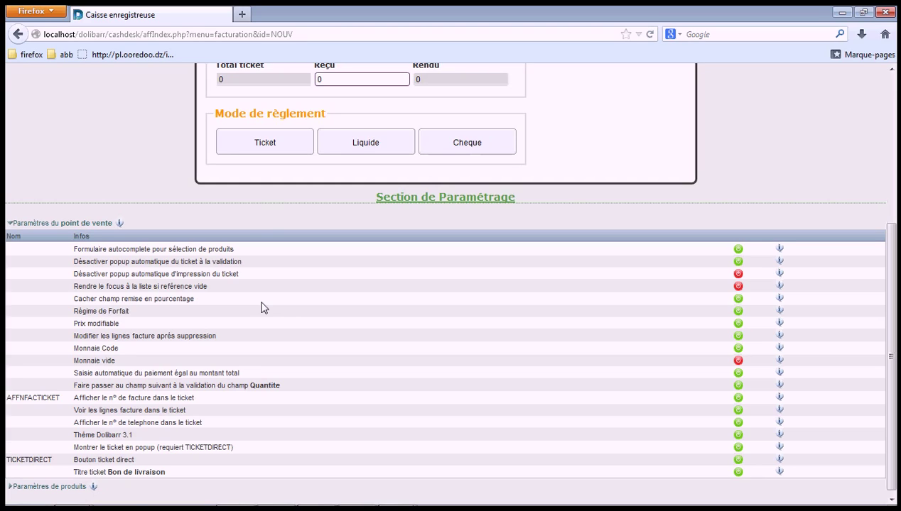
{"action": "scroll", "coordinate": [269, 307], "scroll_direction": "up", "scroll_amount": 4}
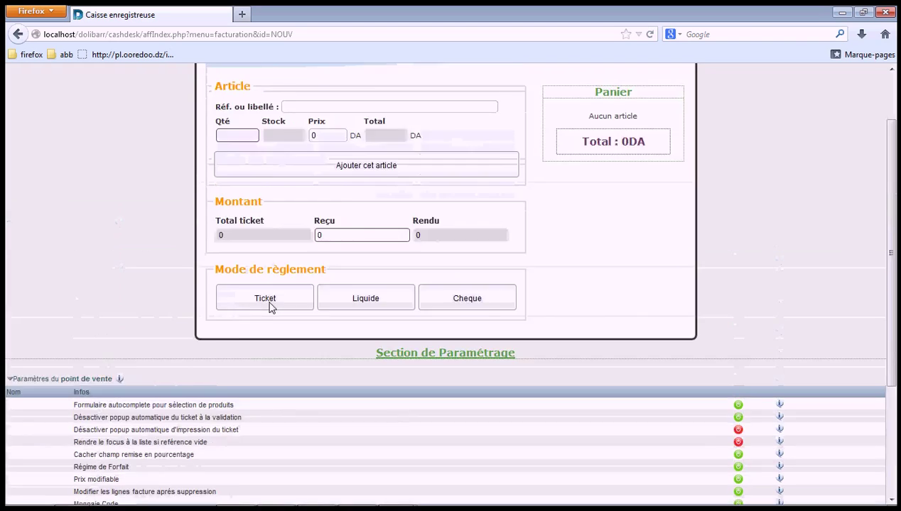
{"action": "scroll", "coordinate": [269, 306], "scroll_direction": "up", "scroll_amount": 2}
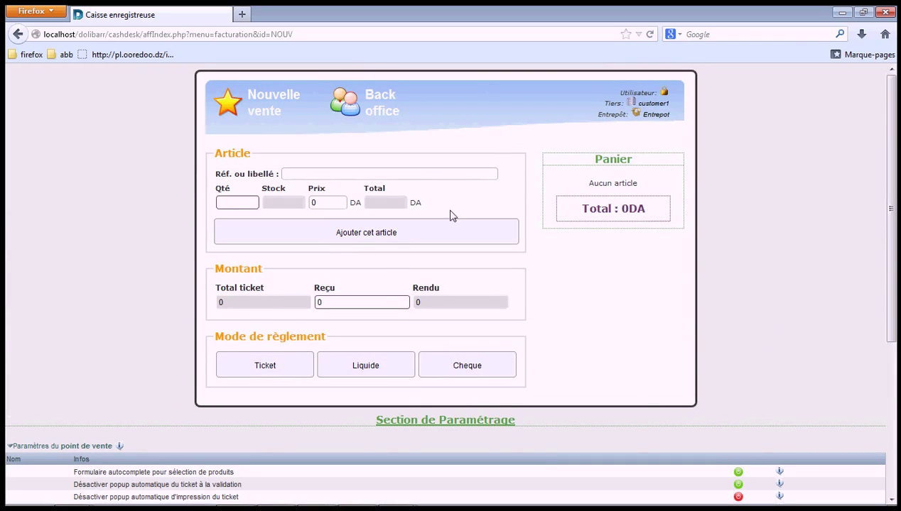
{"action": "scroll", "coordinate": [322, 427], "scroll_direction": "down", "scroll_amount": 4}
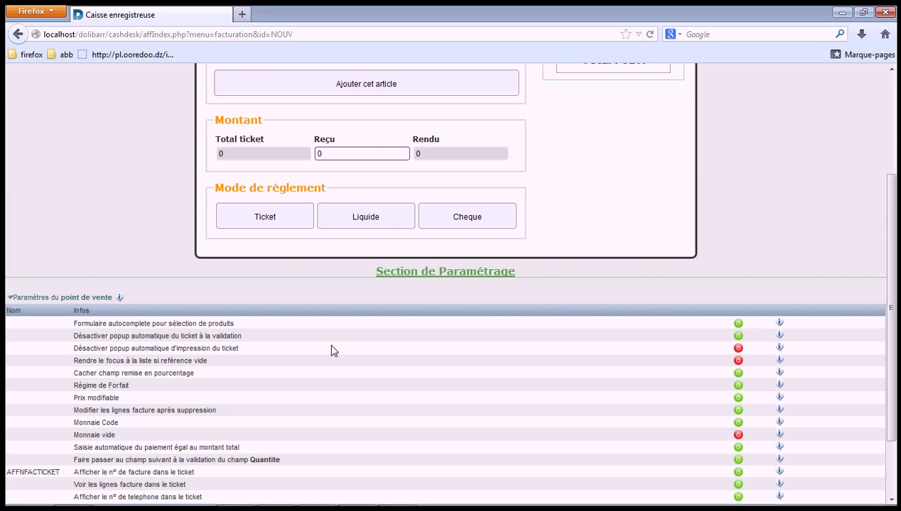
{"action": "scroll", "coordinate": [333, 351], "scroll_direction": "down", "scroll_amount": 2}
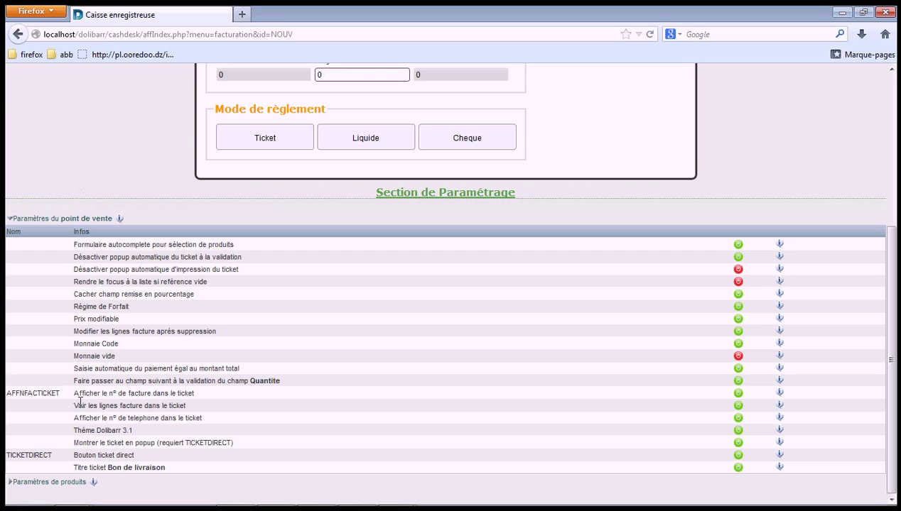
{"action": "left_click", "coordinate": [75, 481]}
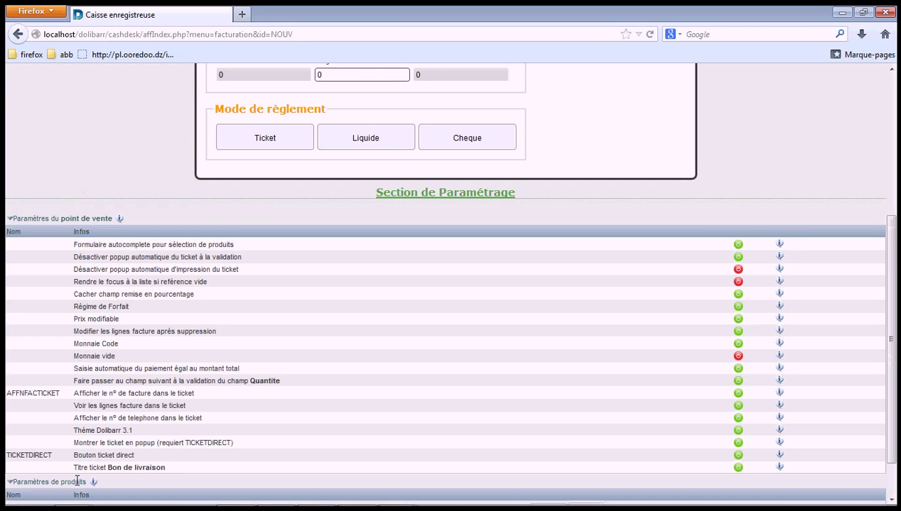
{"action": "scroll", "coordinate": [181, 417], "scroll_direction": "down", "scroll_amount": 2}
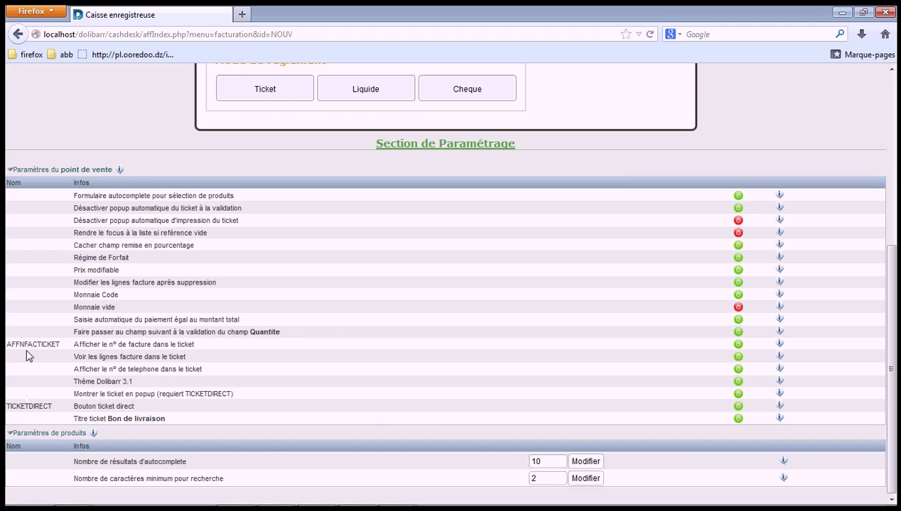
{"action": "left_click", "coordinate": [77, 168]}
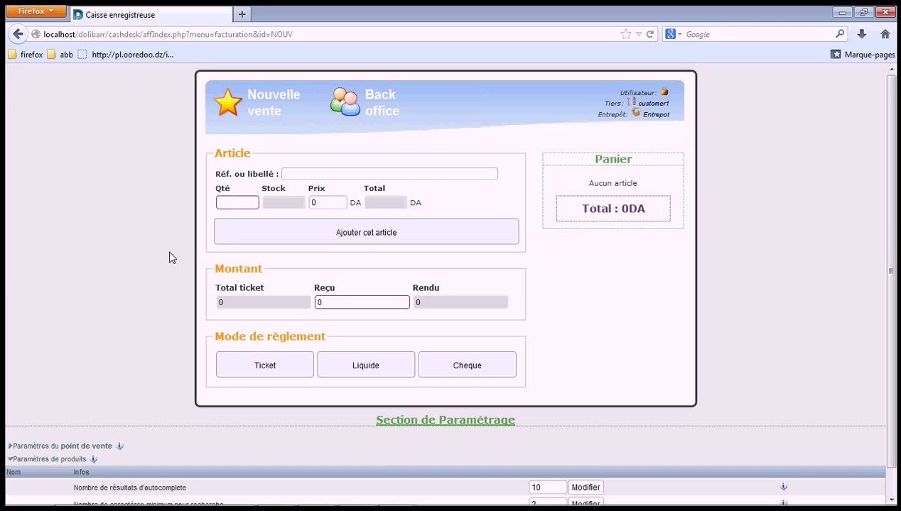
Search the articles for t155 and add tyre alt1558013 to the basket with quantity 2 and price 95 DA
{"action": "left_click", "coordinate": [336, 174]}
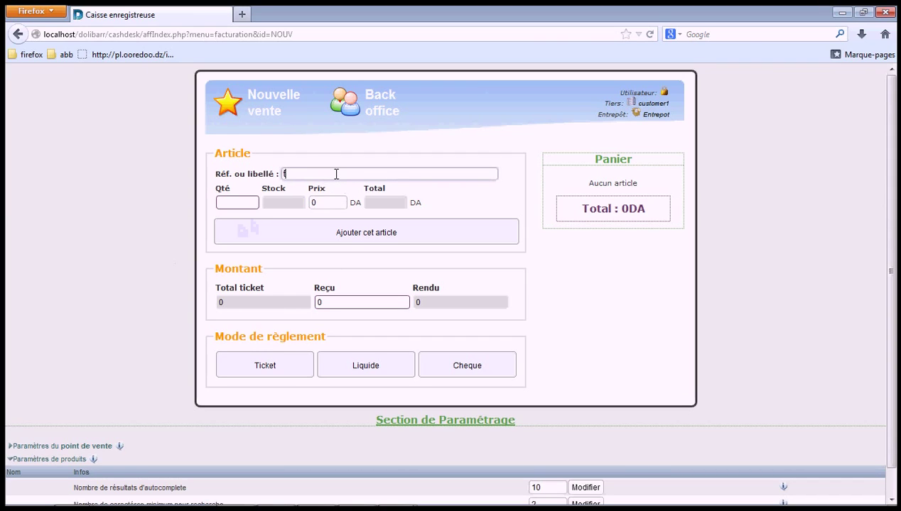
{"action": "type", "text": "t155"}
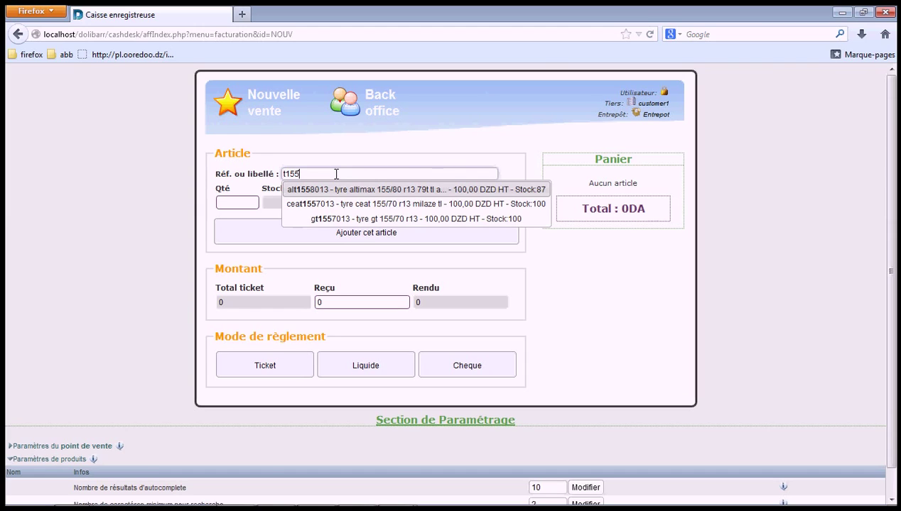
{"action": "key", "text": "Return"}
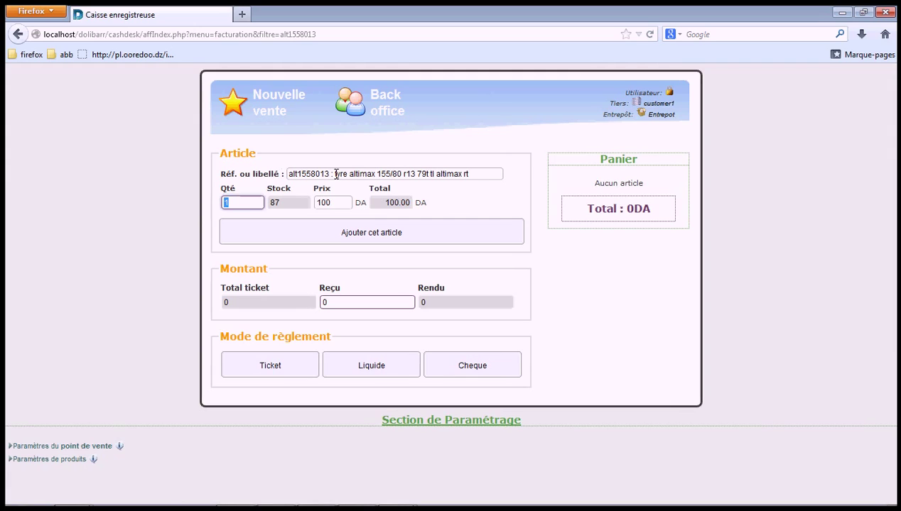
{"action": "type", "text": "2"}
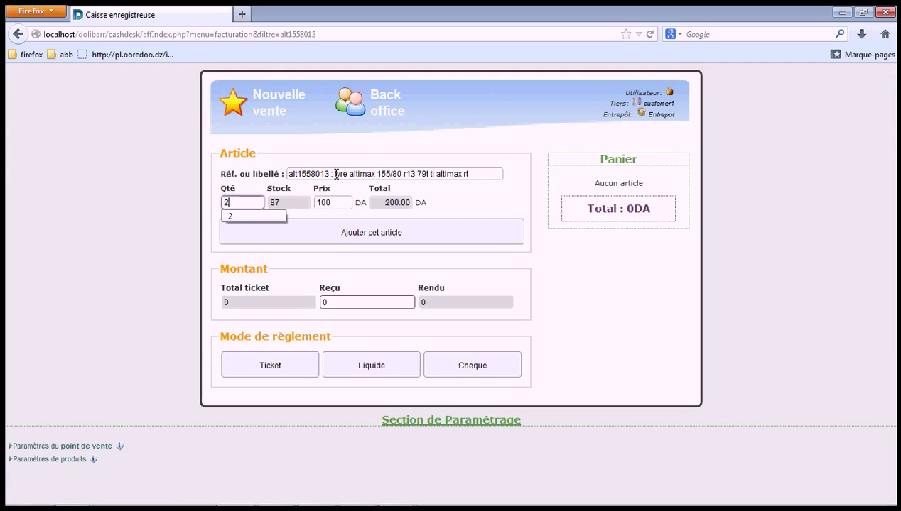
{"action": "key", "text": "Tab"}
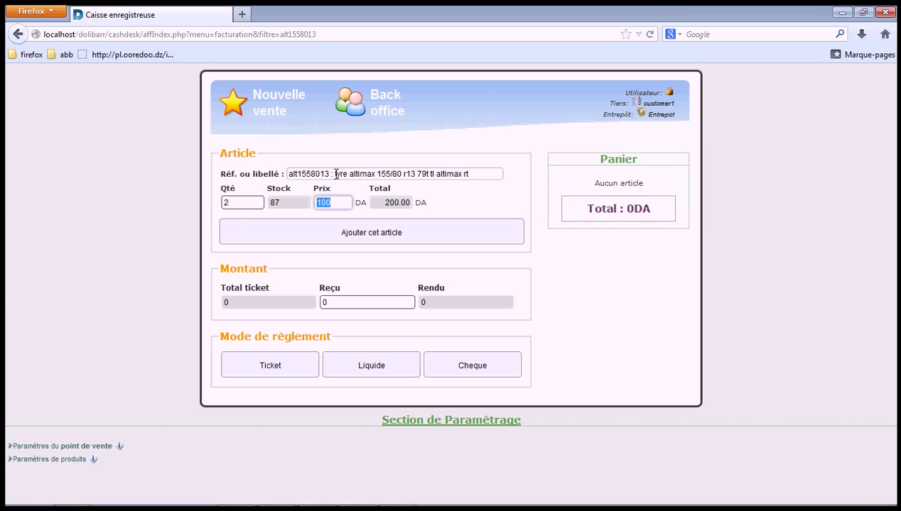
{"action": "type", "text": "95"}
{"action": "key", "text": "Return"}
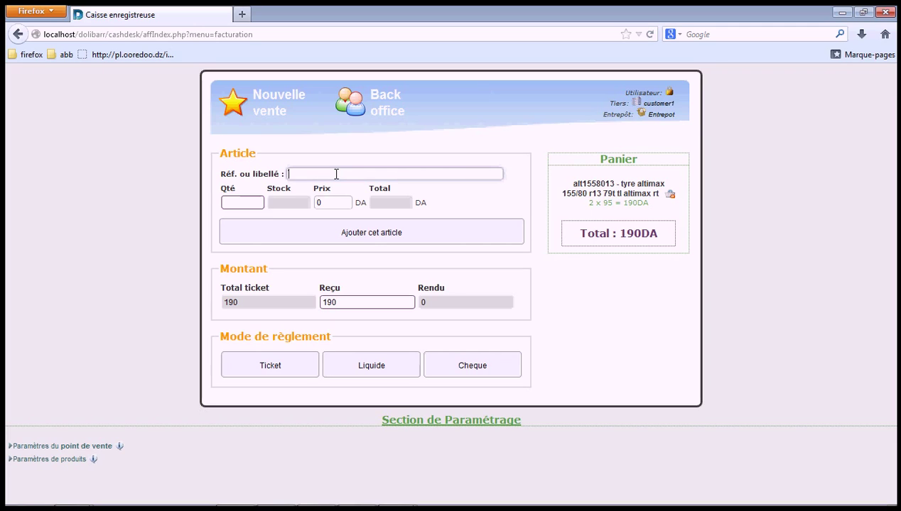
Search the articles for 18555 and add tyre cont1855515 to the basket with quantity 4 at its default price
{"action": "type", "text": "155"}
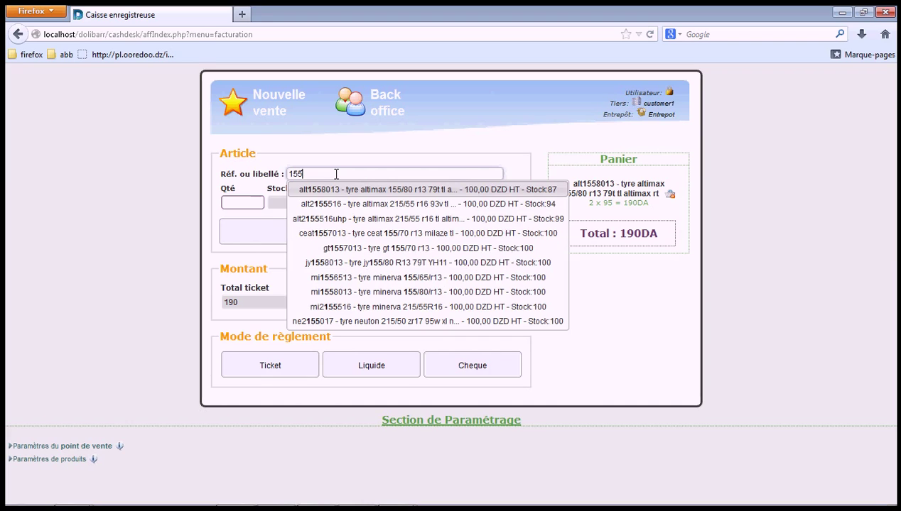
{"action": "key", "text": "BackSpace"}
{"action": "key", "text": "BackSpace"}
{"action": "type", "text": "8555"}
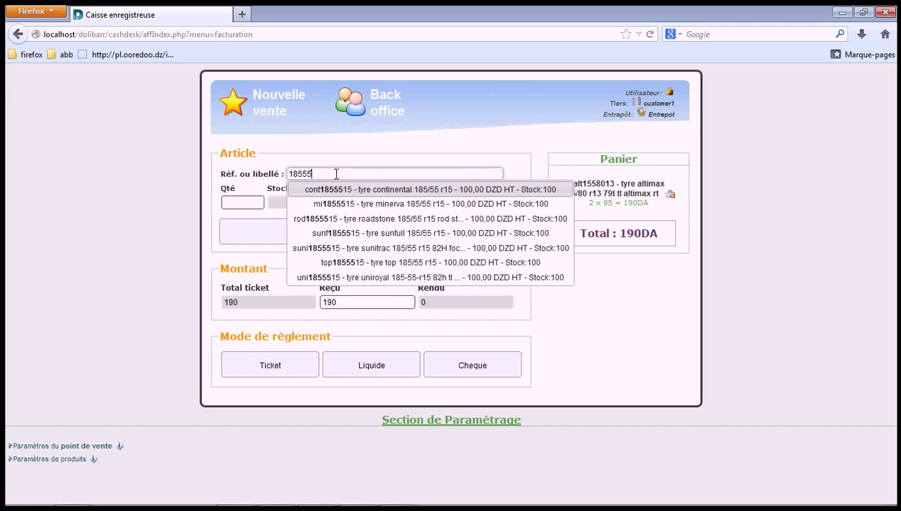
{"action": "key", "text": "Return"}
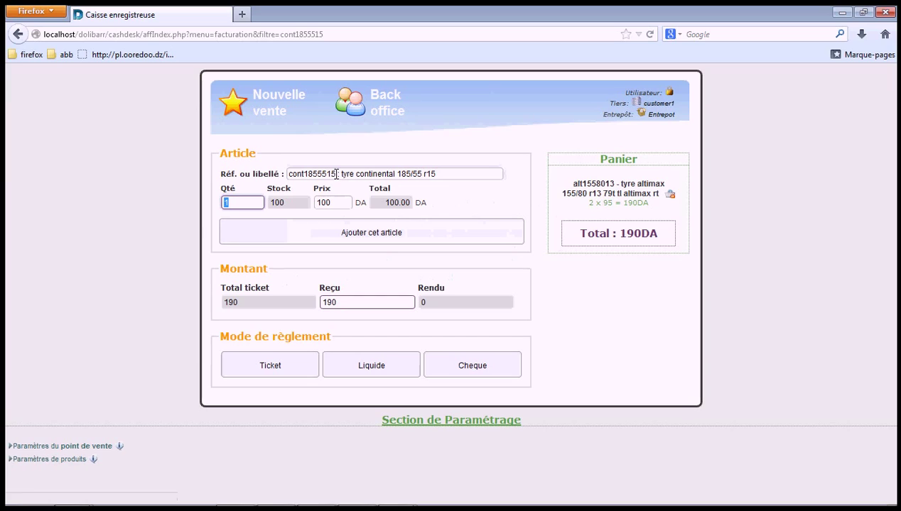
{"action": "type", "text": "4"}
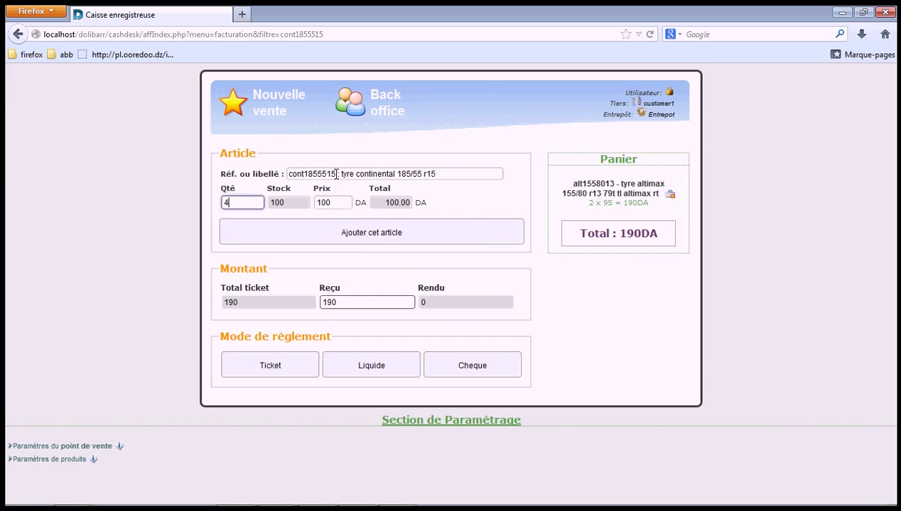
{"action": "key", "text": "Tab"}
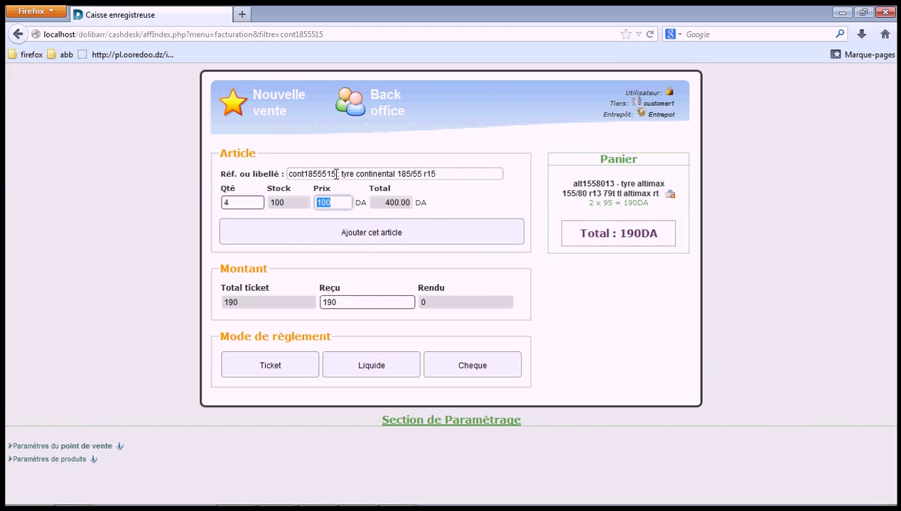
{"action": "key", "text": "Return"}
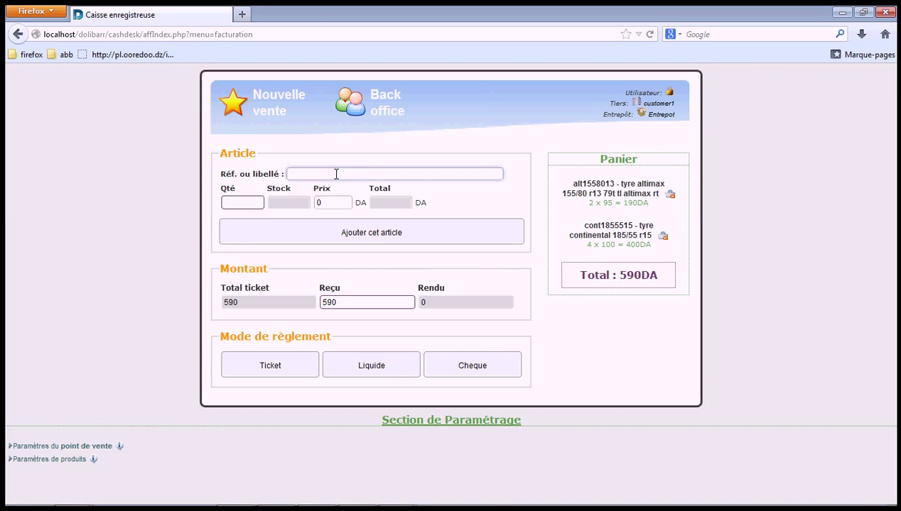
Take tyre alt1558013 out of the basket for editing and add it again with quantity 4 and price 90 DA
{"action": "left_click", "coordinate": [670, 196]}
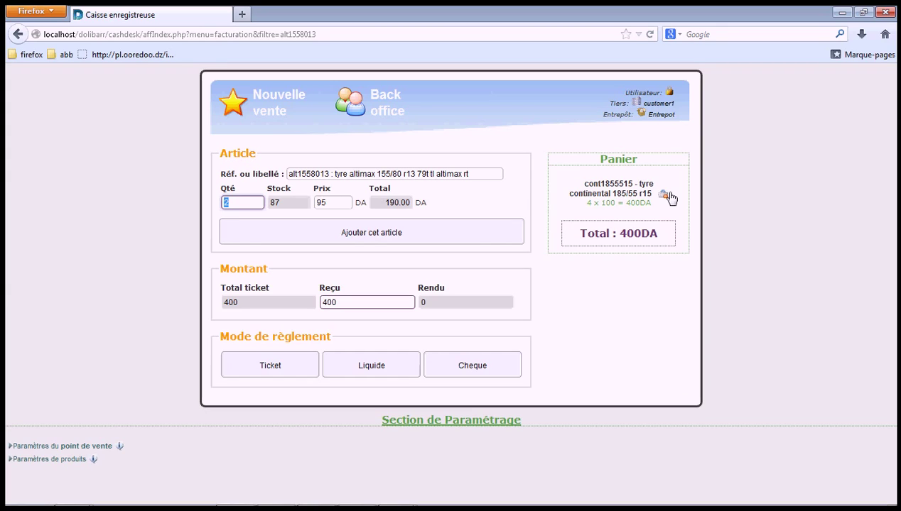
{"action": "left_click", "coordinate": [81, 112]}
{"action": "left_click", "coordinate": [241, 204]}
{"action": "key", "text": "BackSpace"}
{"action": "type", "text": "4"}
{"action": "key", "text": "Tab"}
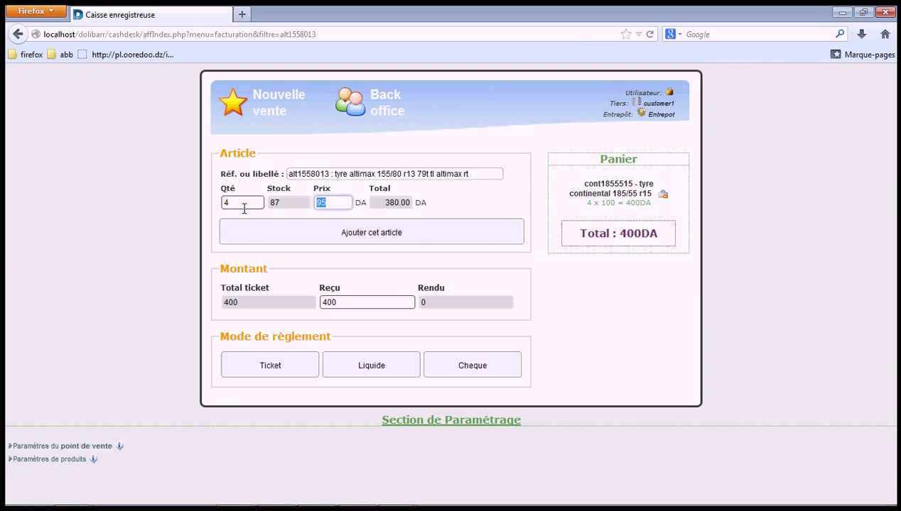
{"action": "type", "text": "90"}
{"action": "key", "text": "Return"}
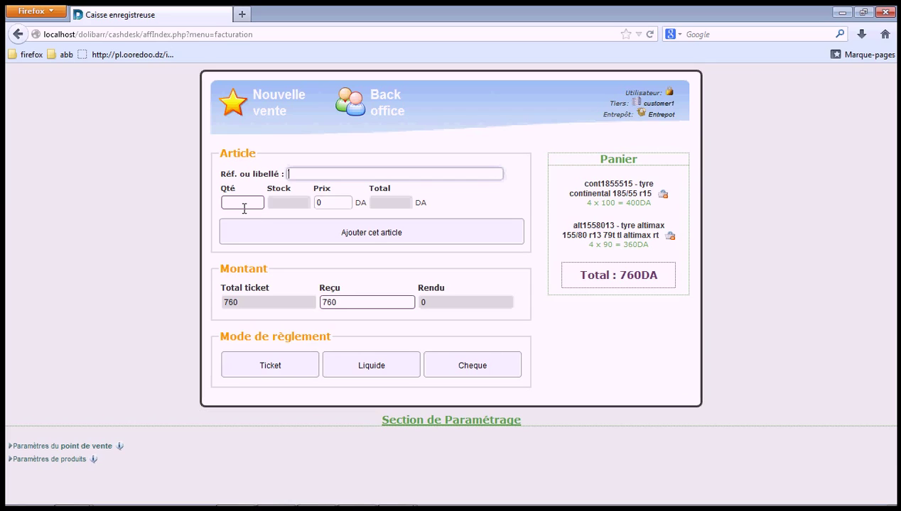
Generate the ticket for the current sale and close its preview without printing
{"action": "left_click", "coordinate": [278, 372]}
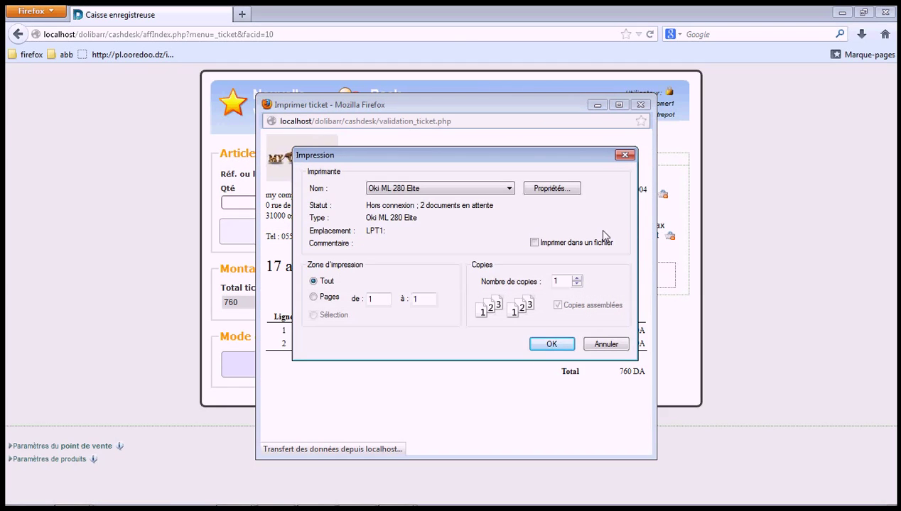
{"action": "left_click", "coordinate": [625, 155]}
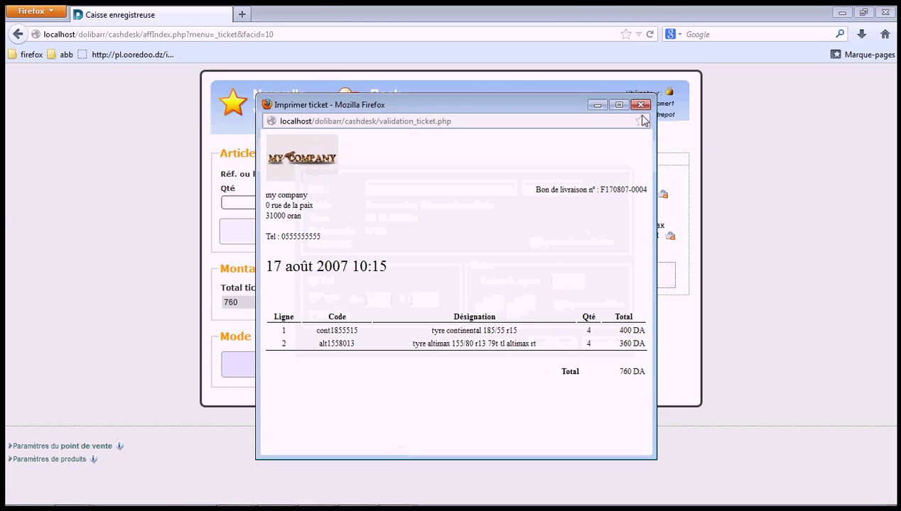
{"action": "left_click", "coordinate": [640, 105]}
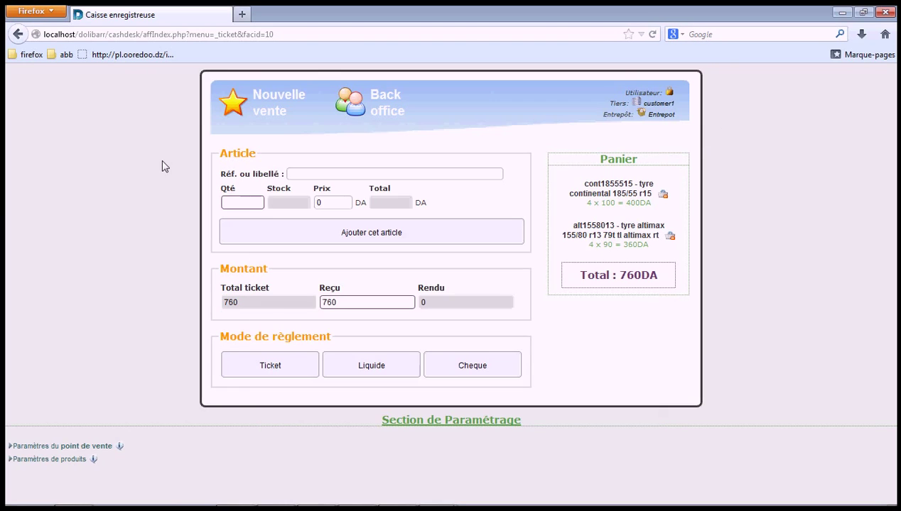